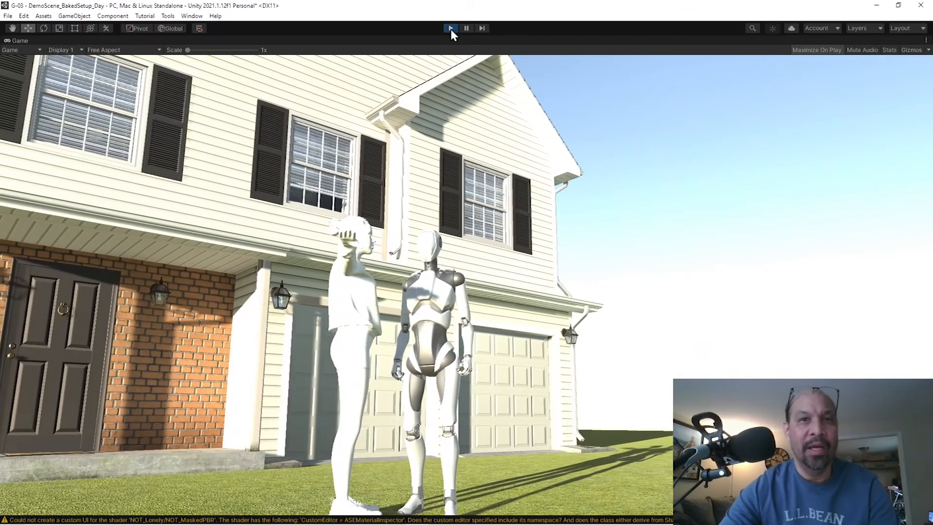
- Stop the running game and delete the woman_young model asset from the Characters folder
click(450, 28)
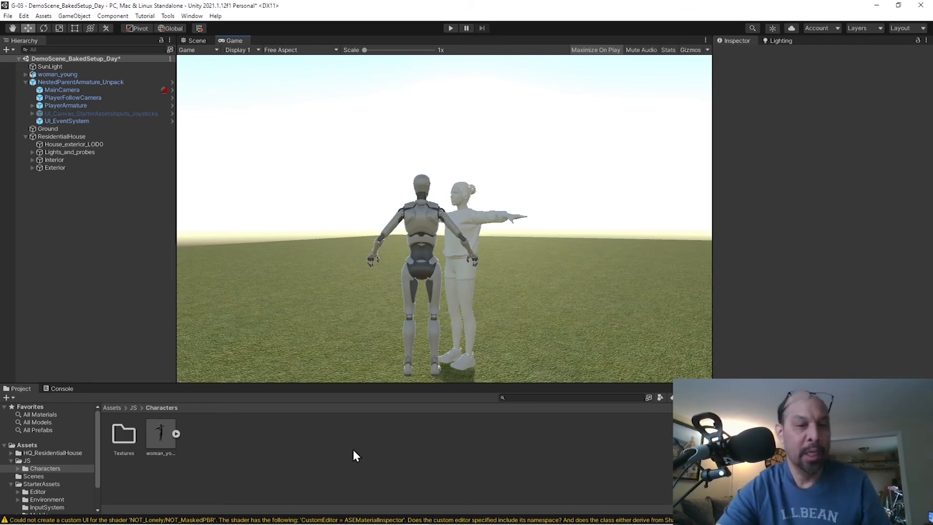
click(167, 438)
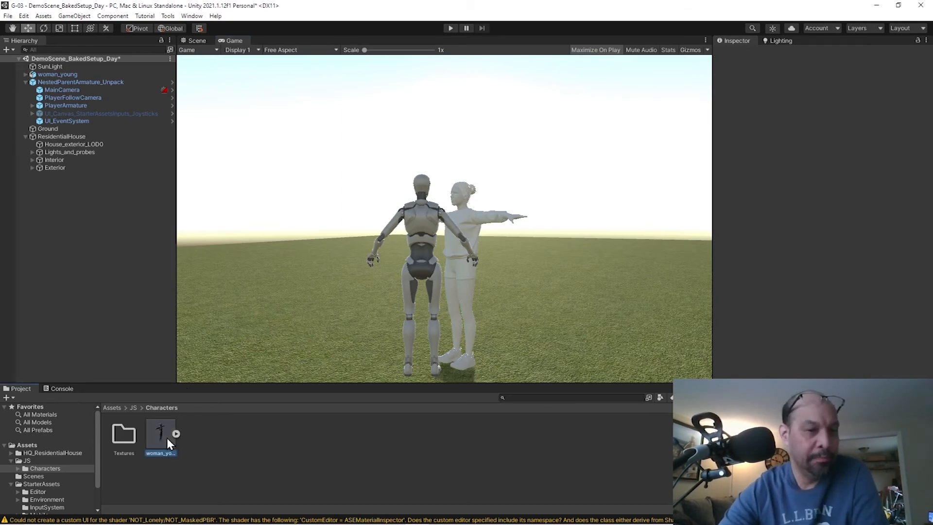
key(Delete)
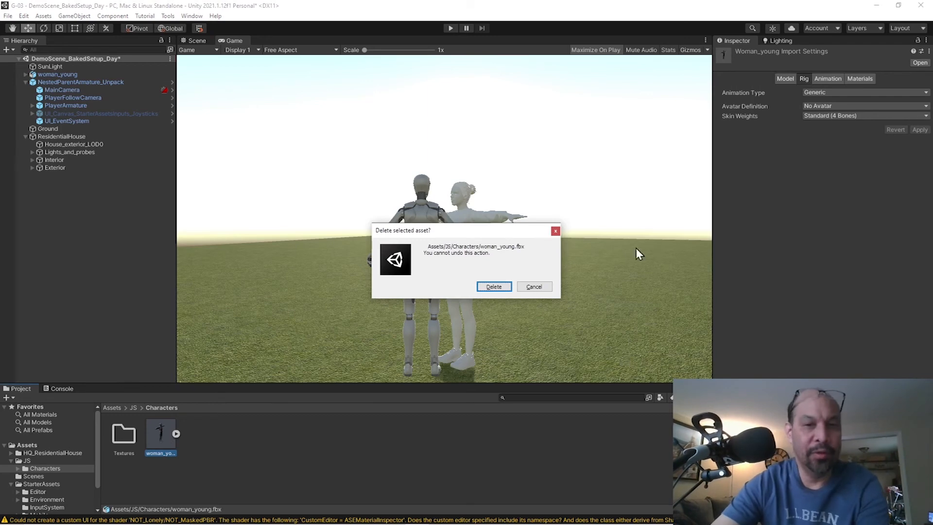
click(497, 286)
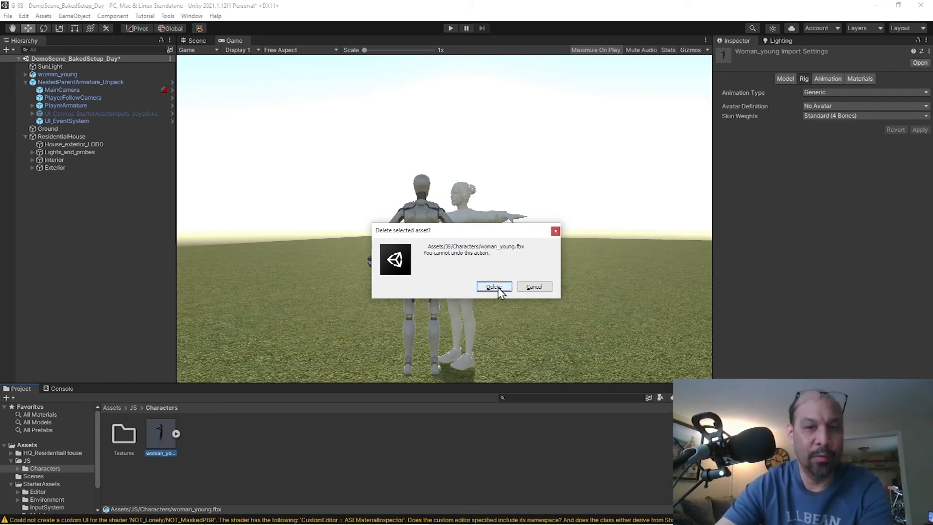
- Switch to File Explorer and import woman_young.fbx from the Mixamo folder into the project's Characters folder
key(alt+Tab)
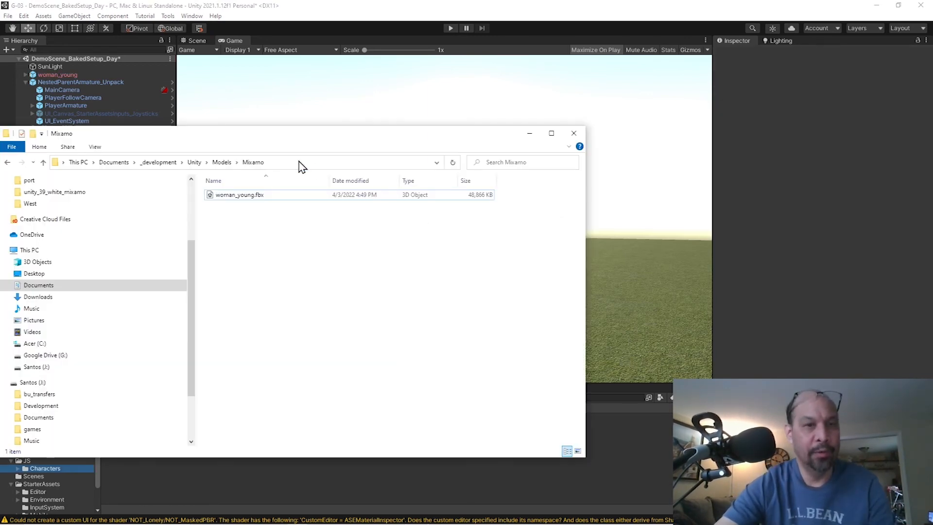
click(254, 200)
drag(252, 201, 281, 485)
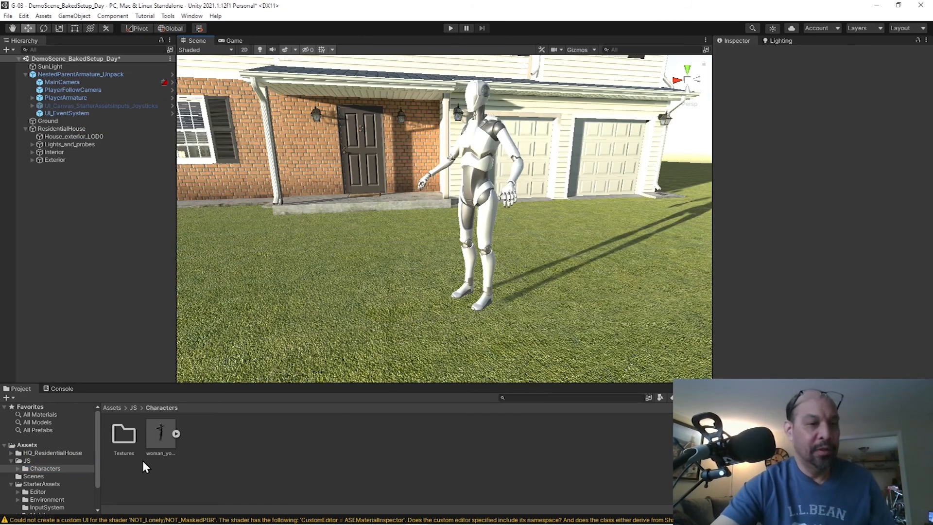
- Place the woman_young model on the lawn in the scene, beside the robot character
drag(165, 436, 401, 297)
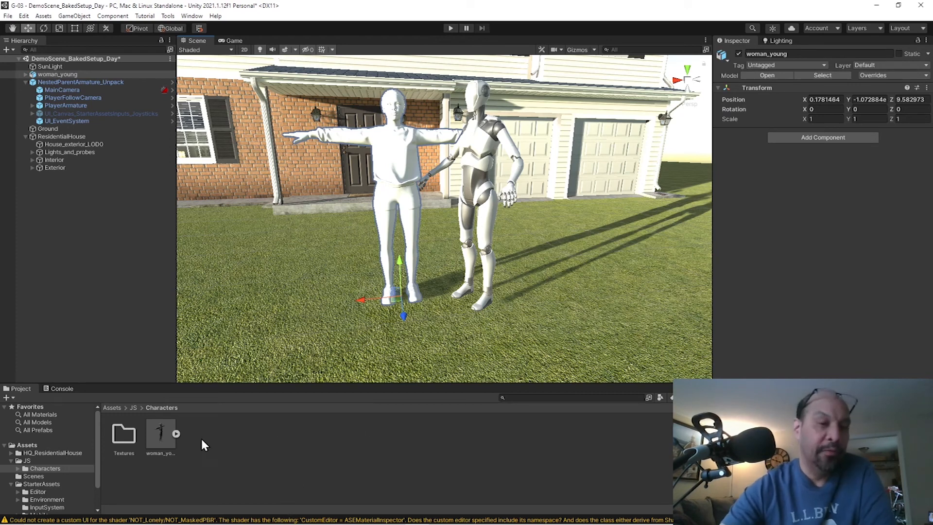
click(158, 437)
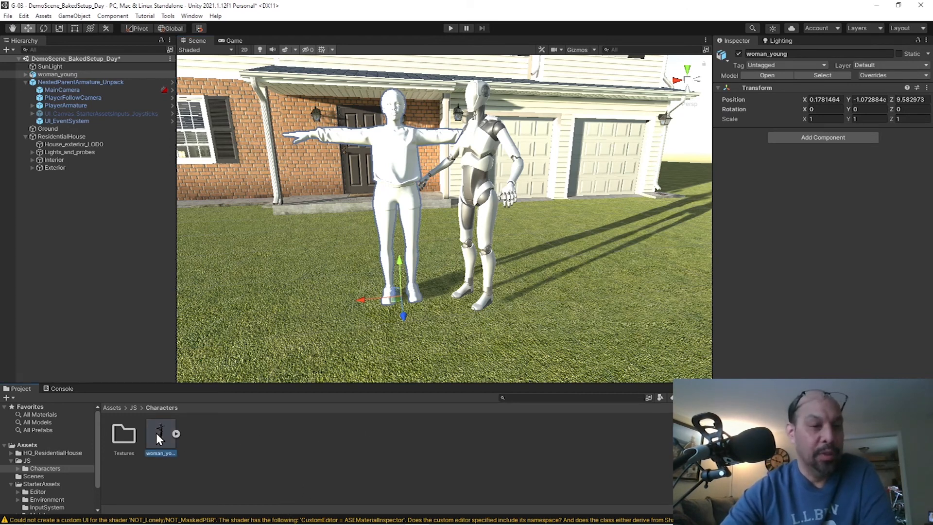
click(261, 456)
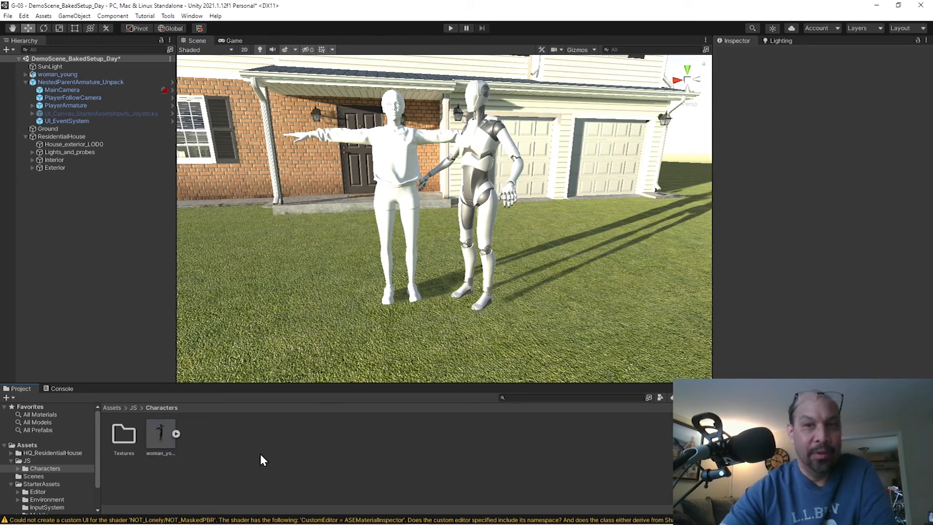
click(177, 435)
click(178, 436)
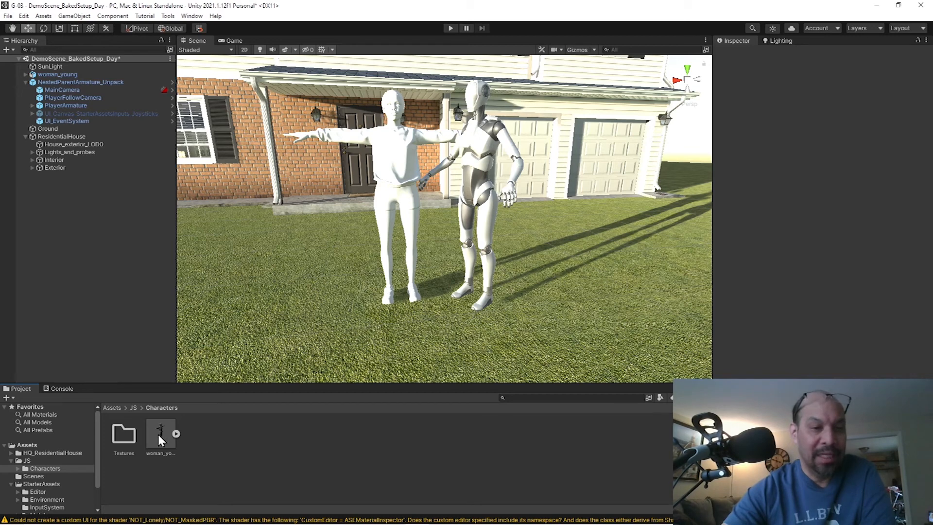
click(401, 191)
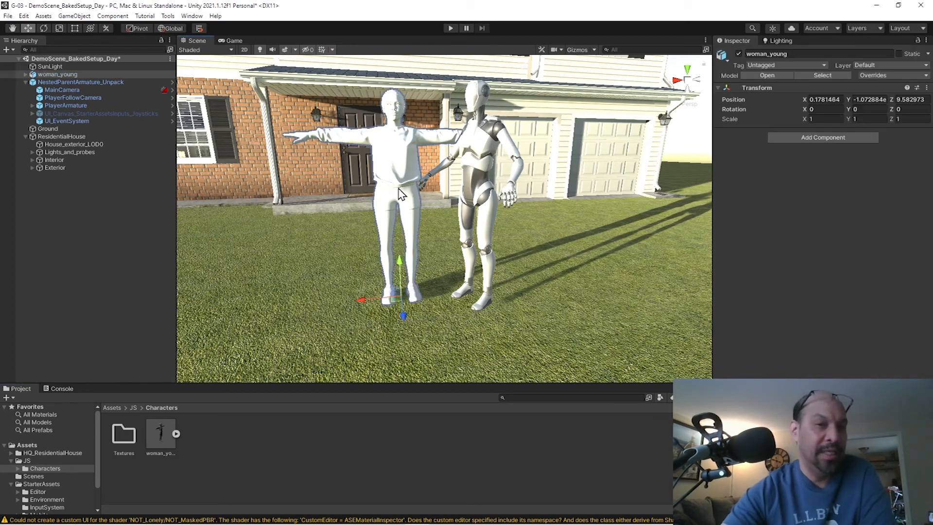
- Extract the woman_young model's textures into the Textures folder and fix the normal map settings of the extracted textures
click(161, 432)
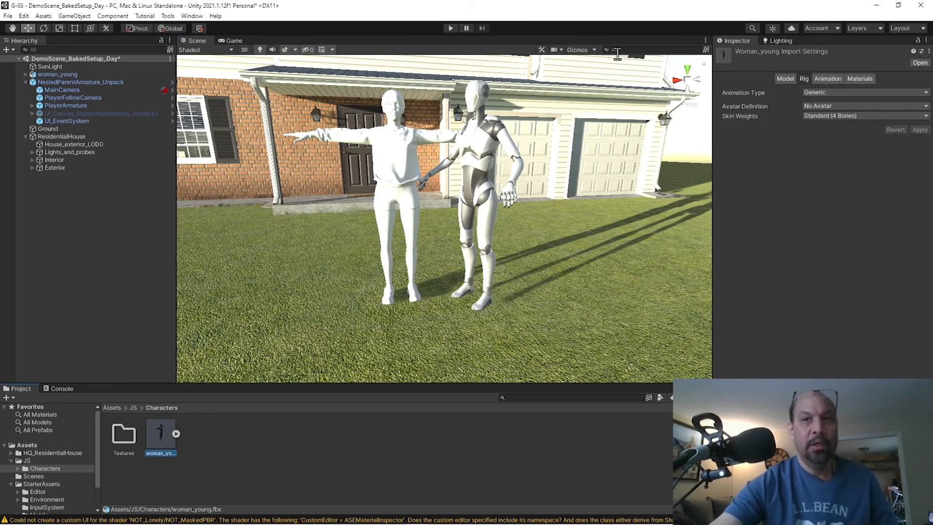
click(783, 80)
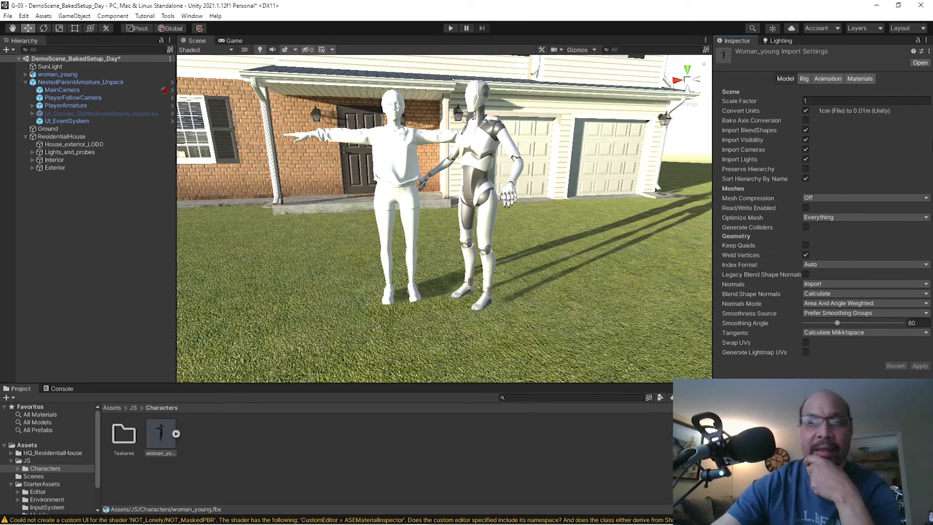
click(862, 79)
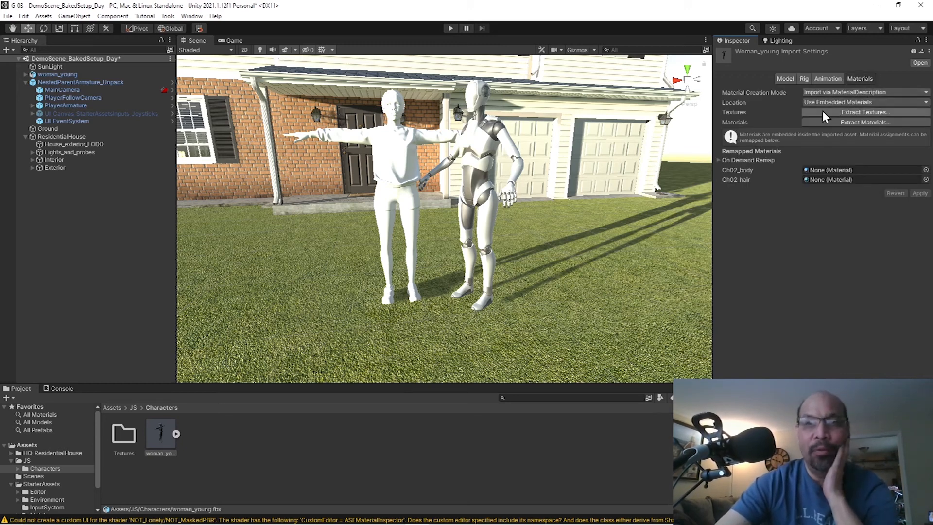
click(849, 112)
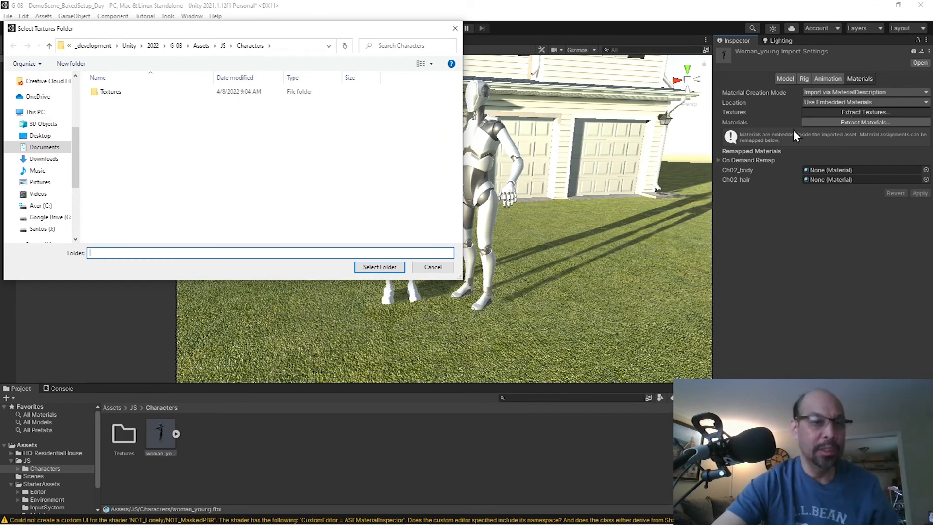
double_click(116, 93)
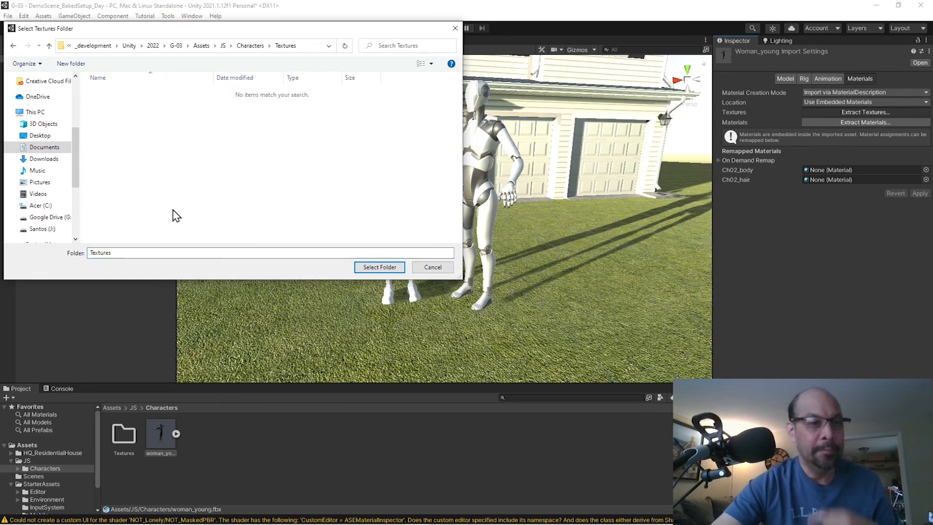
click(379, 266)
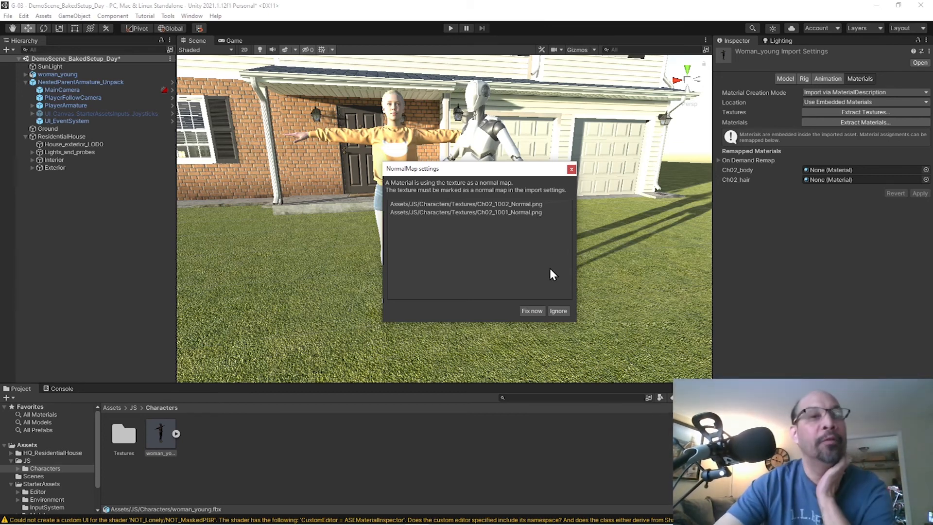
click(532, 311)
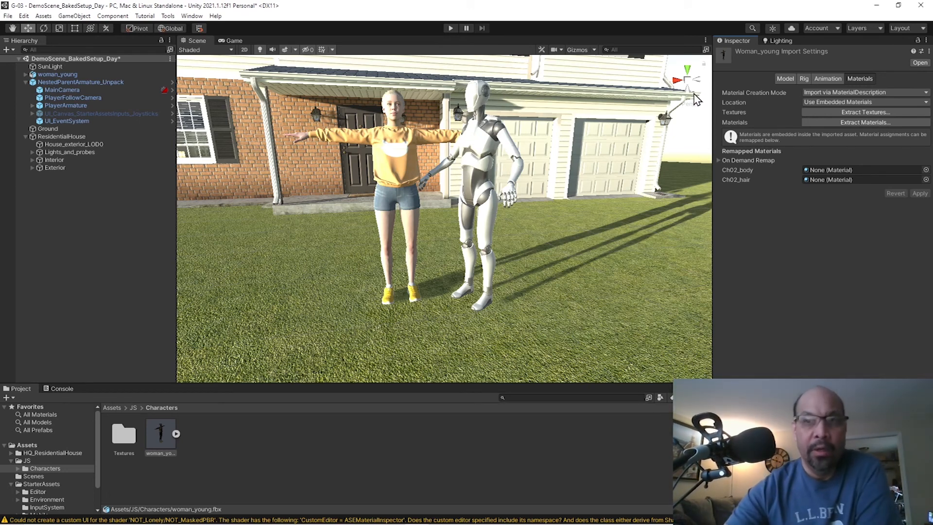
- Set the woman_young rig's animation type to Humanoid, with the avatar created from this model, and apply the change
click(804, 79)
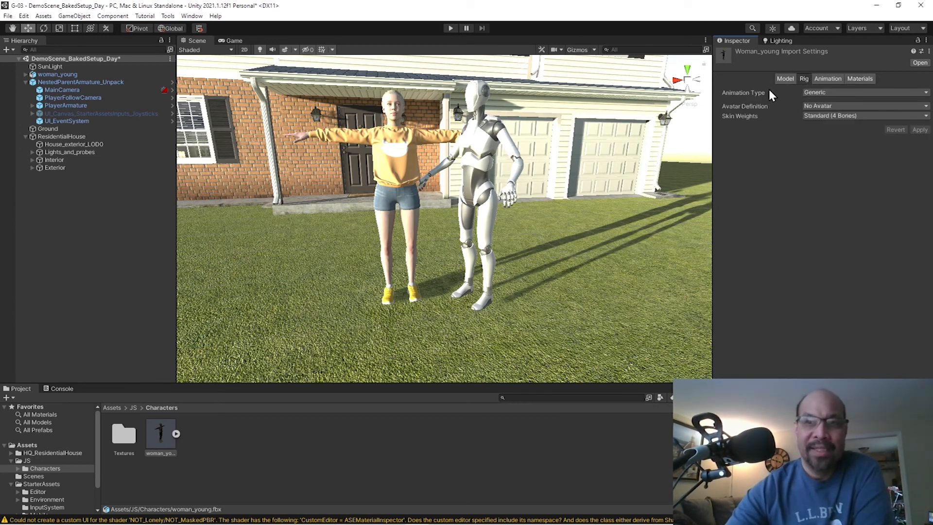
click(832, 93)
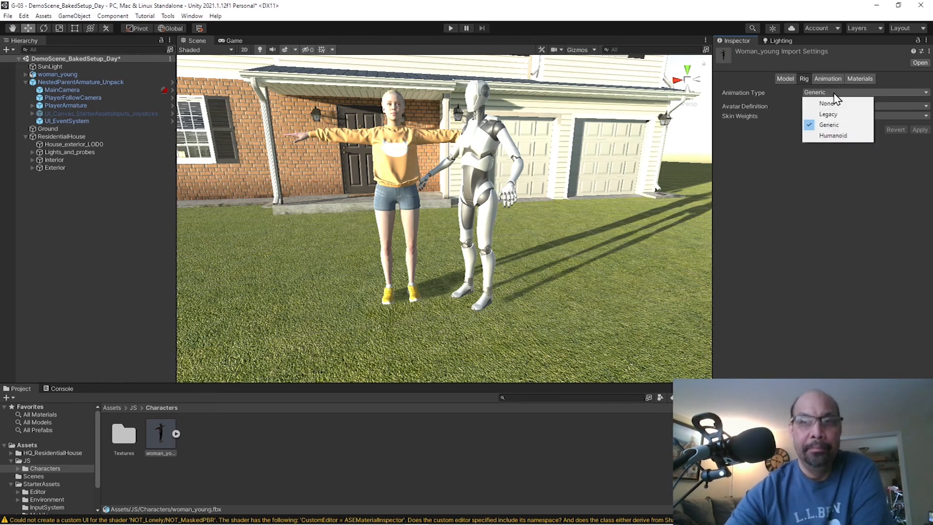
click(829, 136)
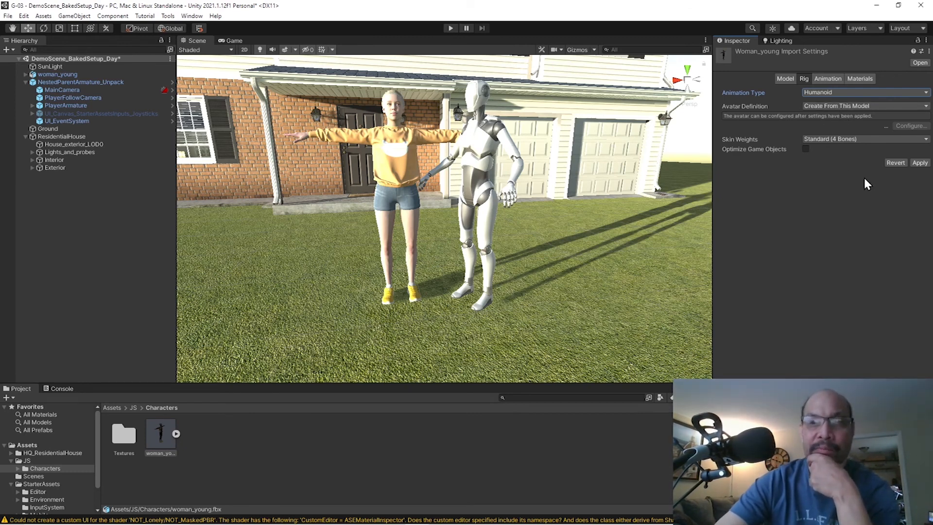
click(920, 162)
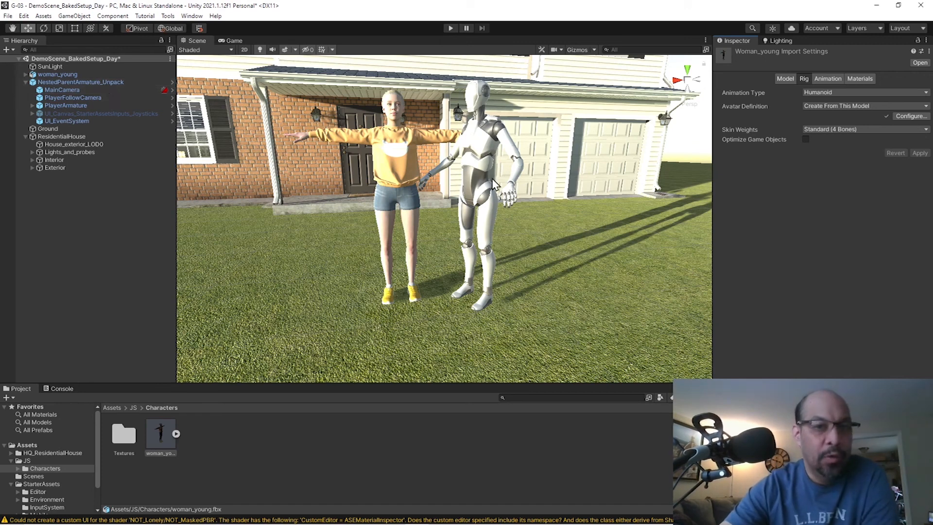
- Unpack the NestedParentArmature_Unpack prefab completely
click(473, 168)
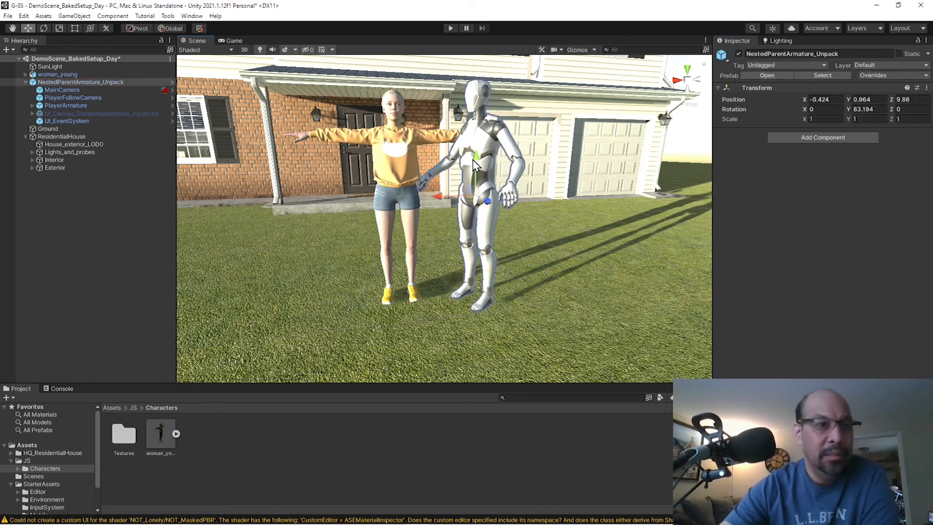
click(85, 81)
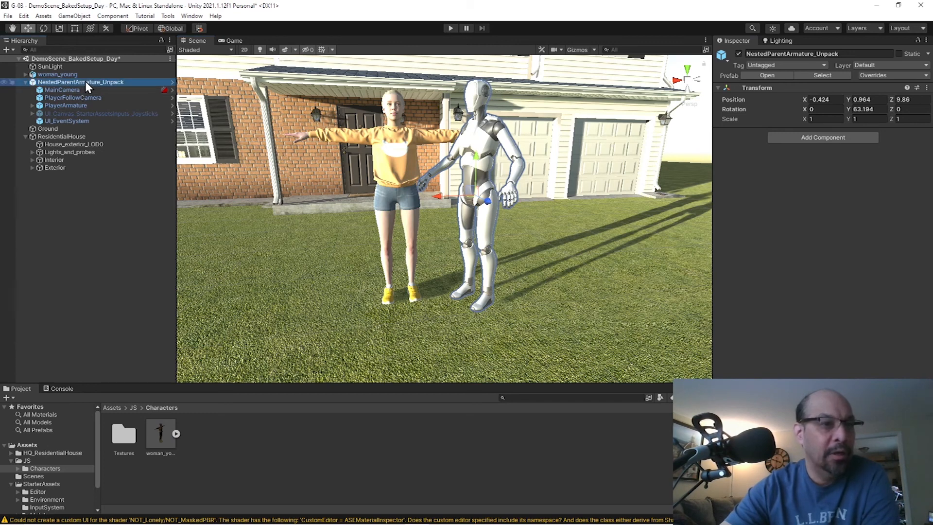
right_click(85, 81)
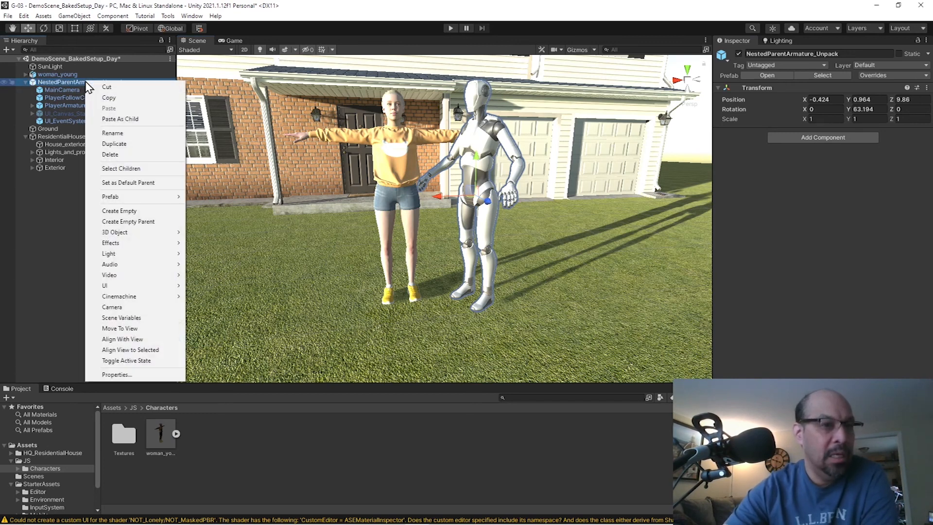
mouse_move(140, 197)
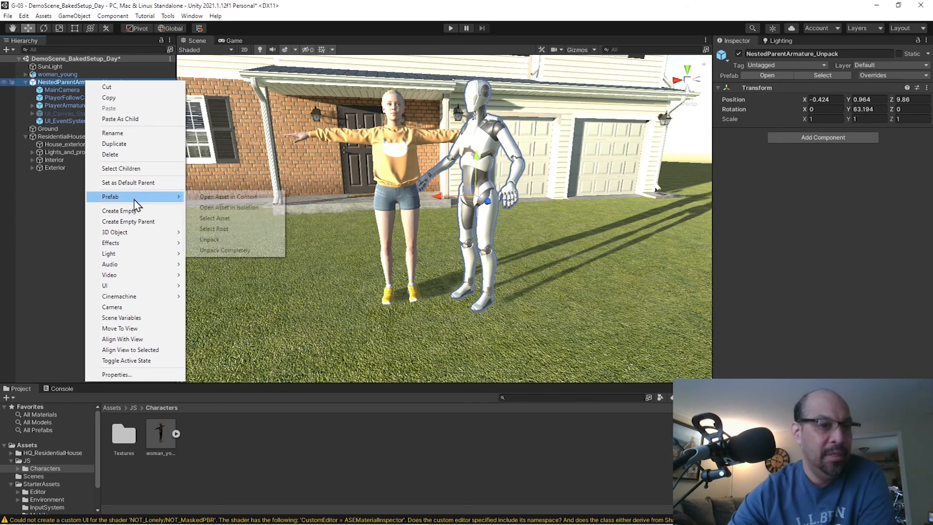
click(217, 251)
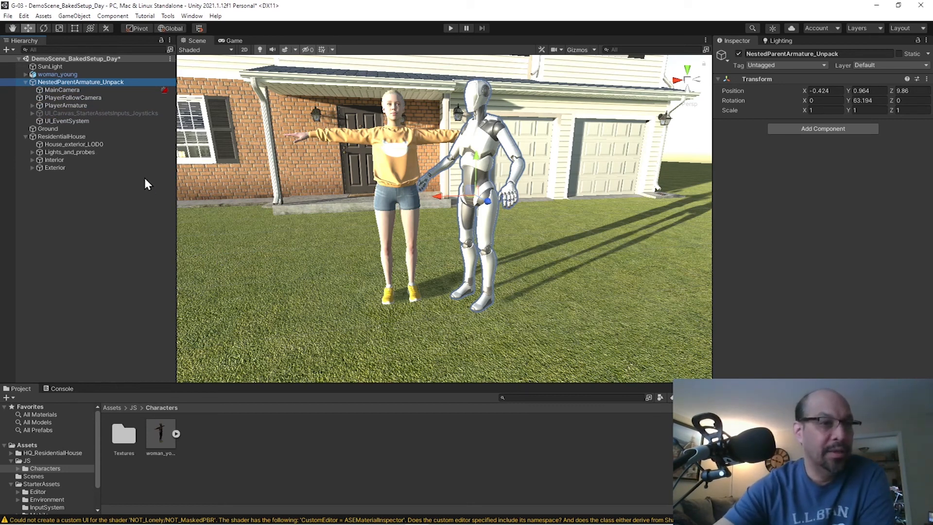
- Delete the woman_young instance from the scene and the Armature_Mesh under PlayerArmature's Geometry object
click(81, 106)
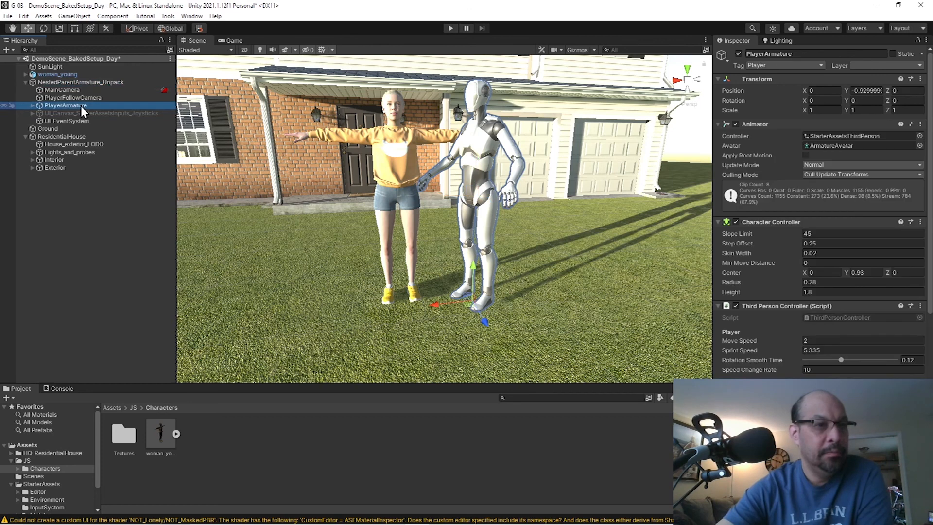
click(33, 106)
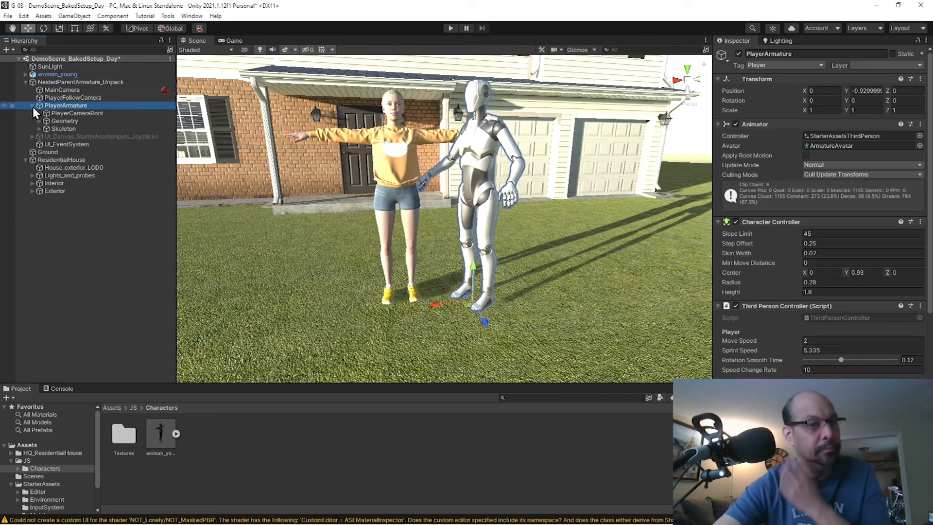
click(57, 121)
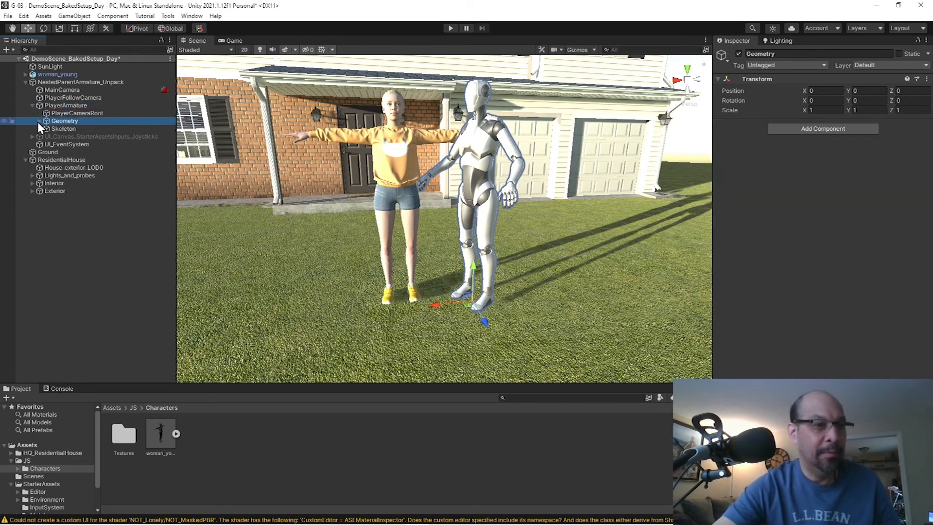
click(39, 121)
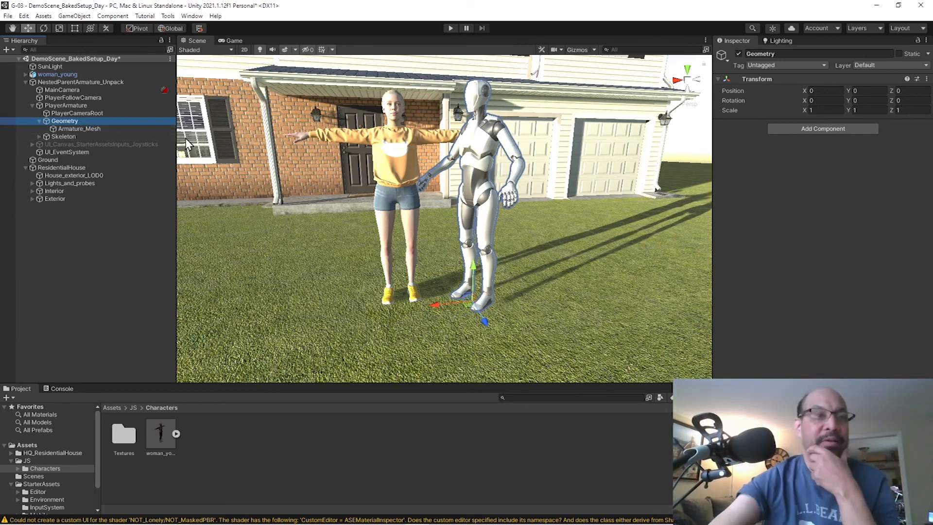
click(398, 158)
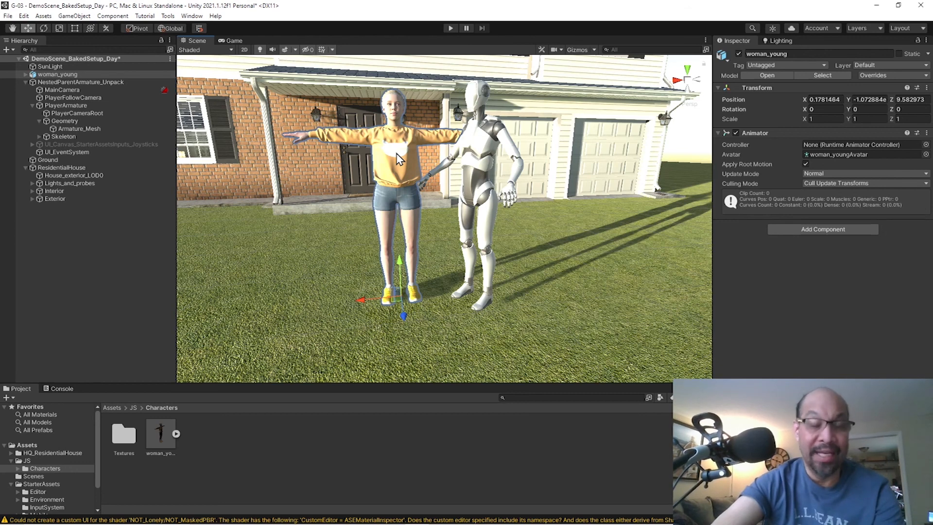
key(Delete)
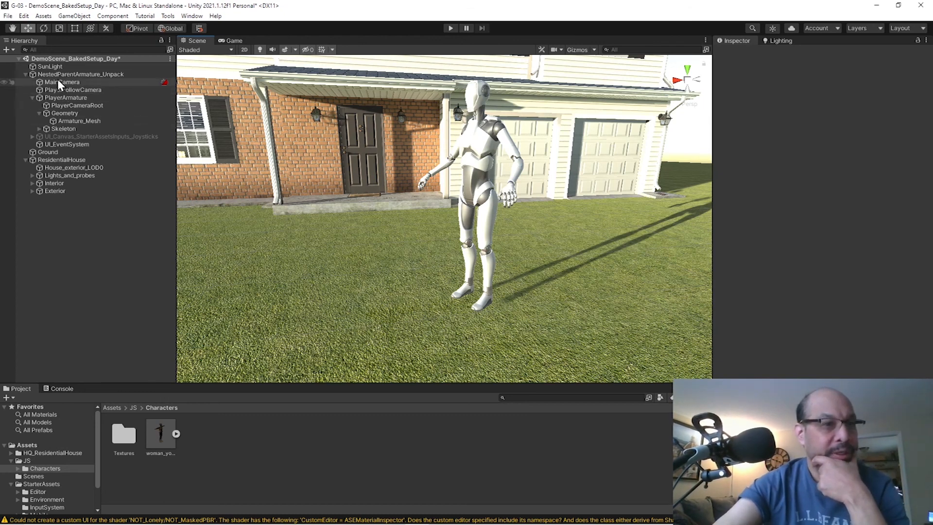
click(80, 120)
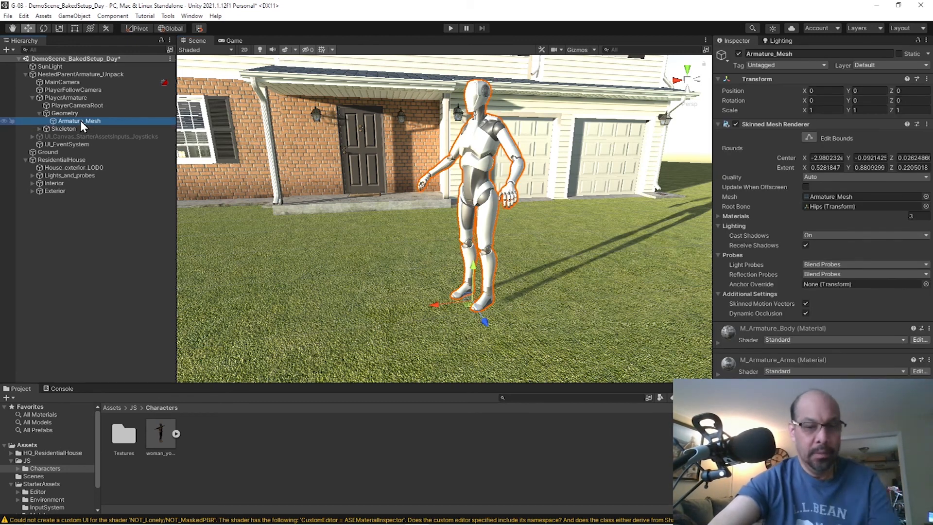
key(Delete)
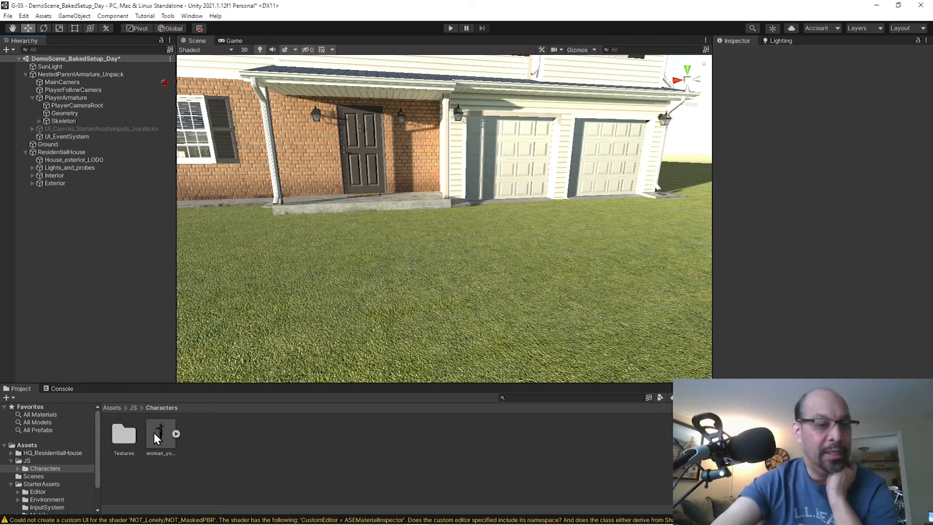
- Place the woman_young model from the Characters folder under PlayerArmature's Geometry object
click(176, 433)
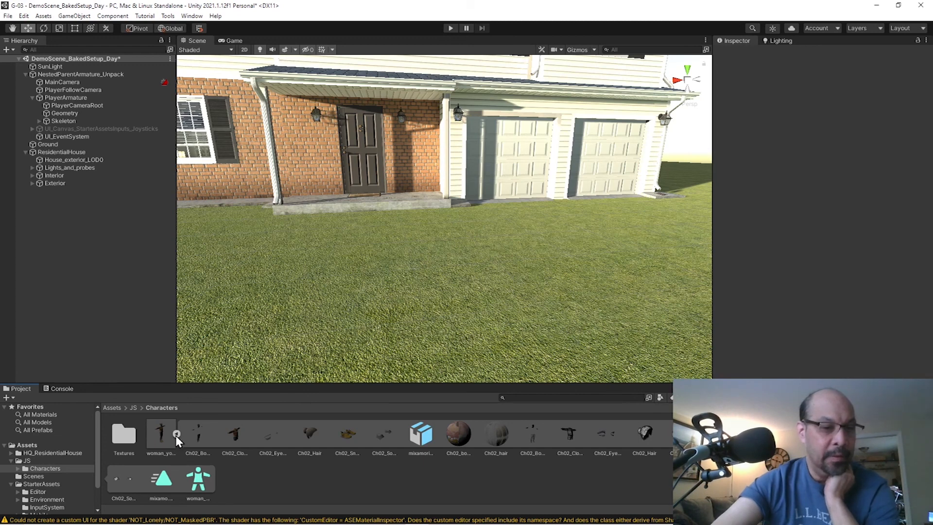
click(176, 433)
double_click(129, 436)
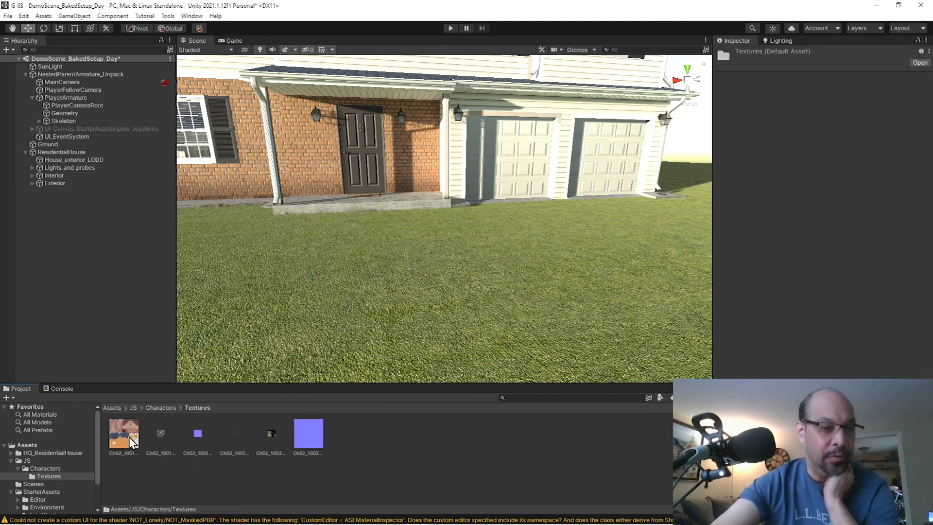
click(161, 407)
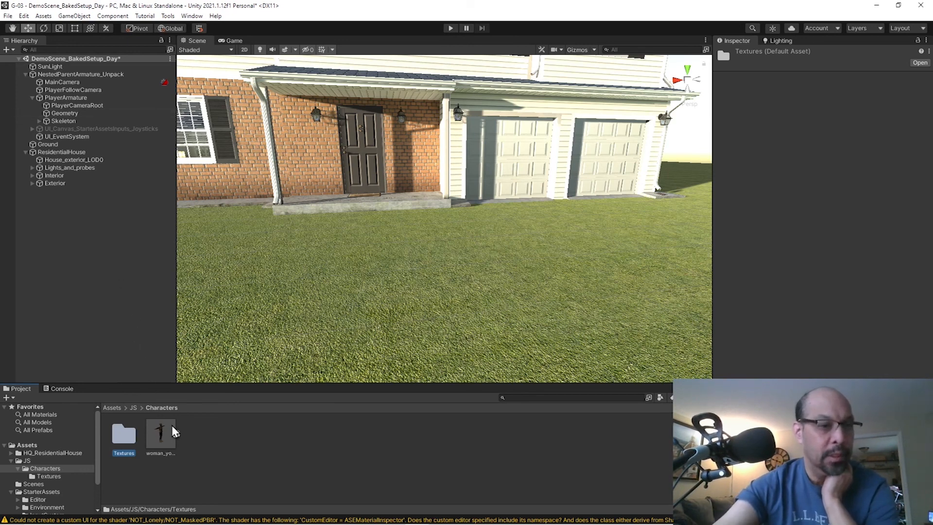
drag(161, 434, 69, 114)
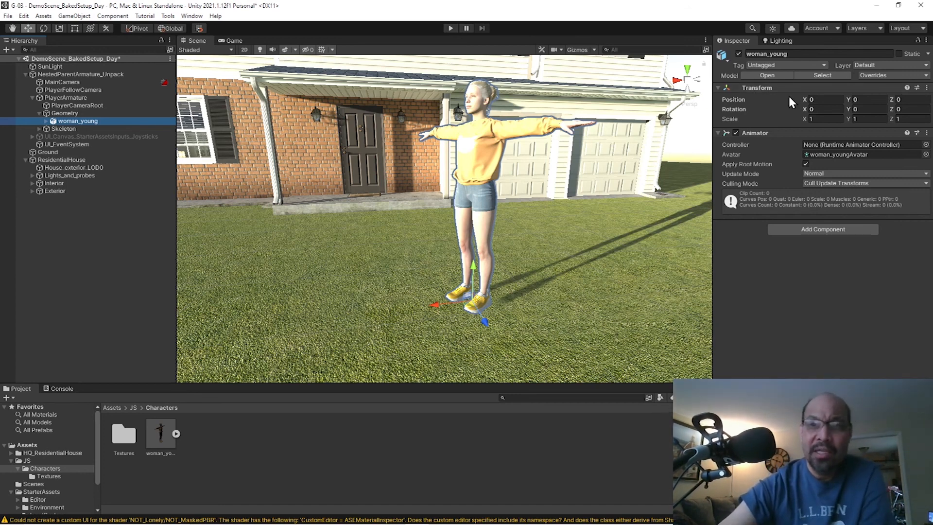
click(478, 158)
click(478, 159)
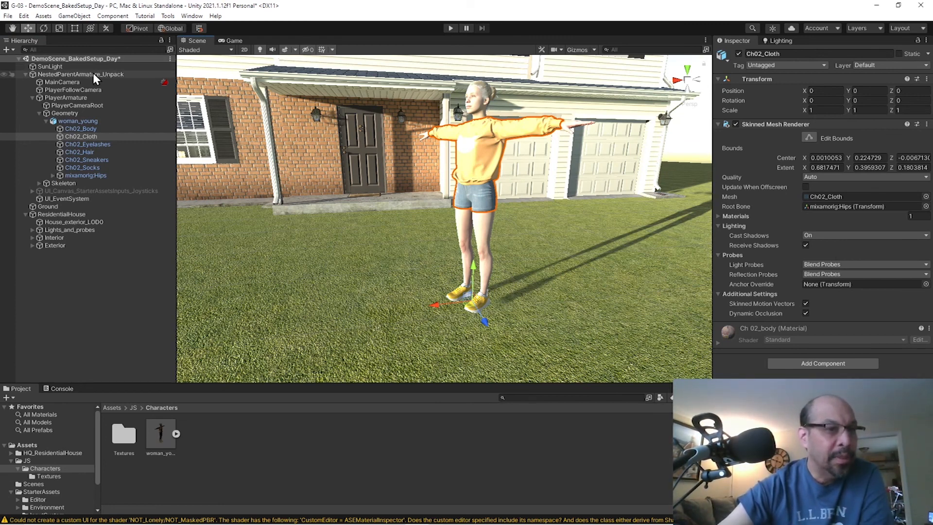
- Set the avatar of PlayerArmature's Animator to woman_youngAvatar
click(77, 98)
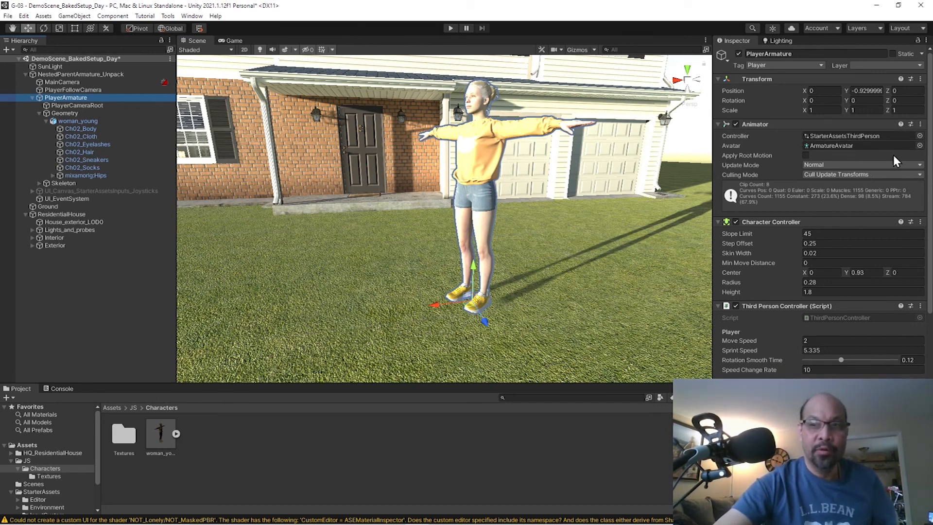
click(920, 146)
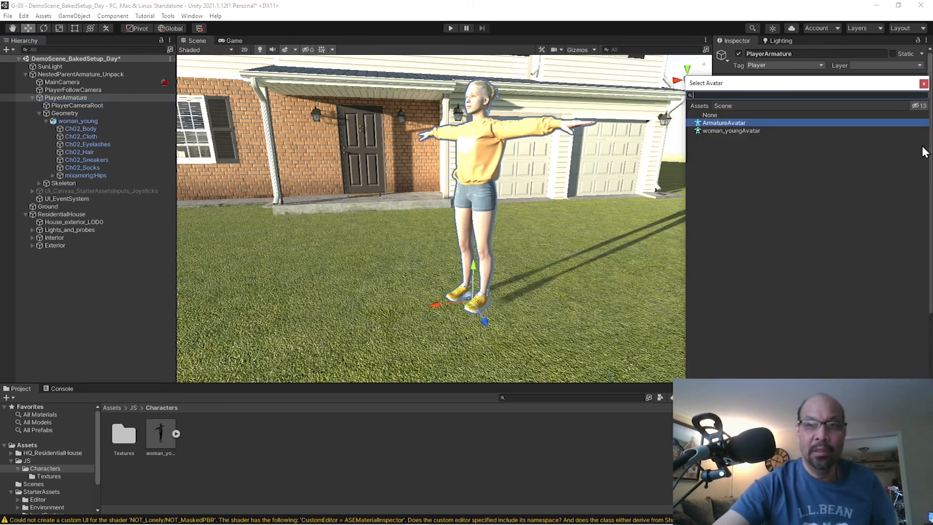
double_click(731, 130)
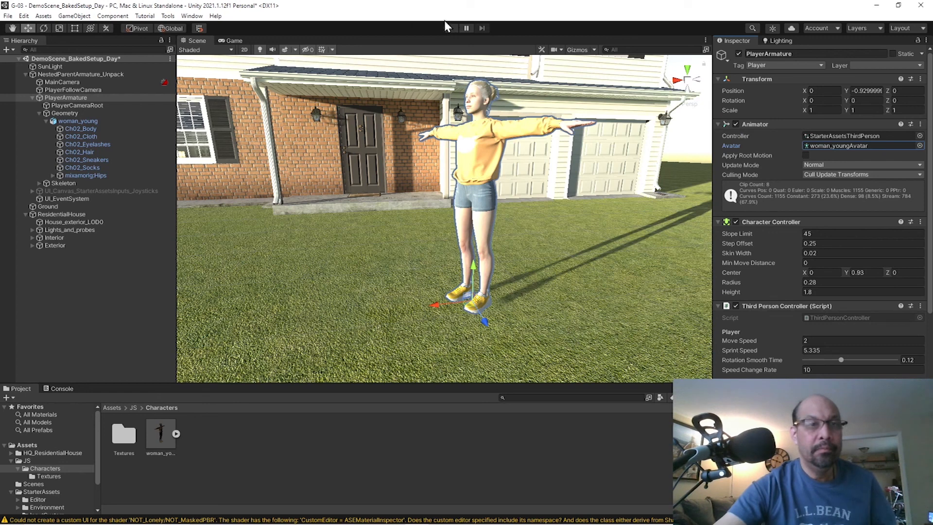
- Play-test the scene in the Game view, moving and jumping with the woman character around the lawn and house front
click(238, 41)
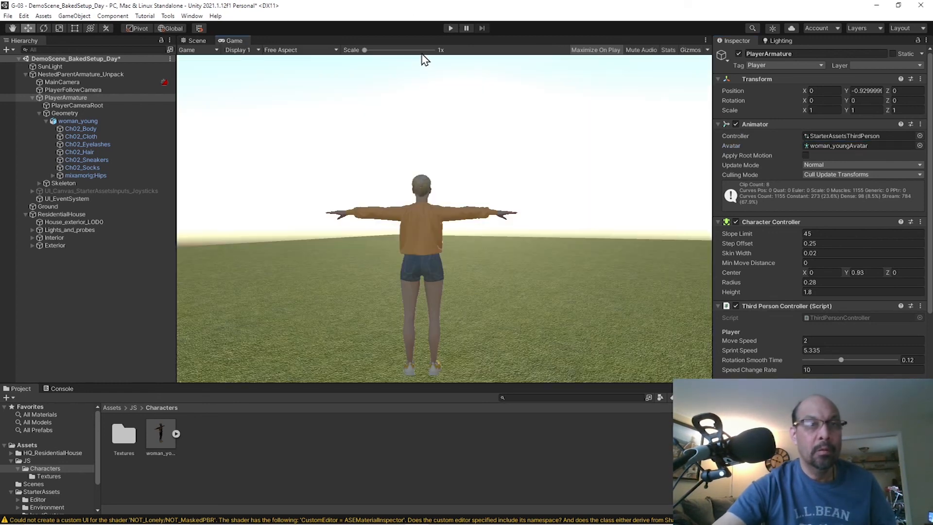
click(450, 28)
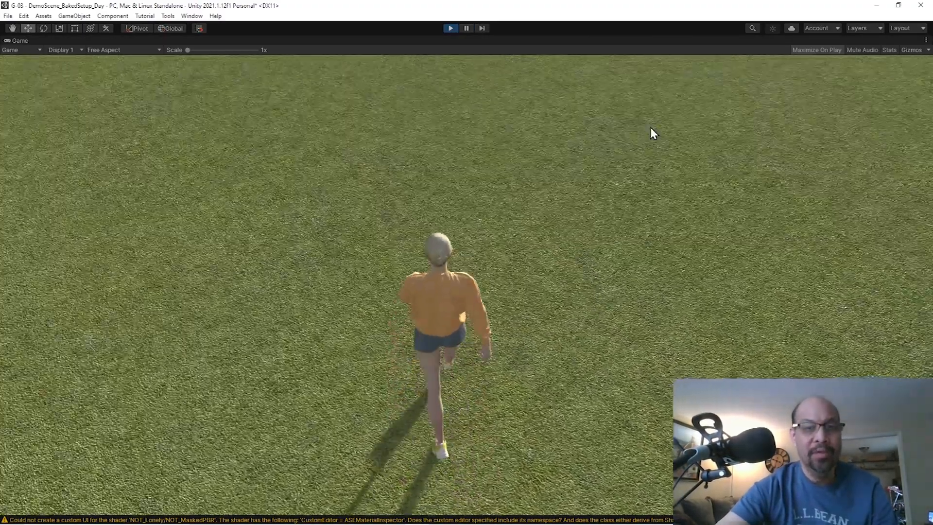
key(w)
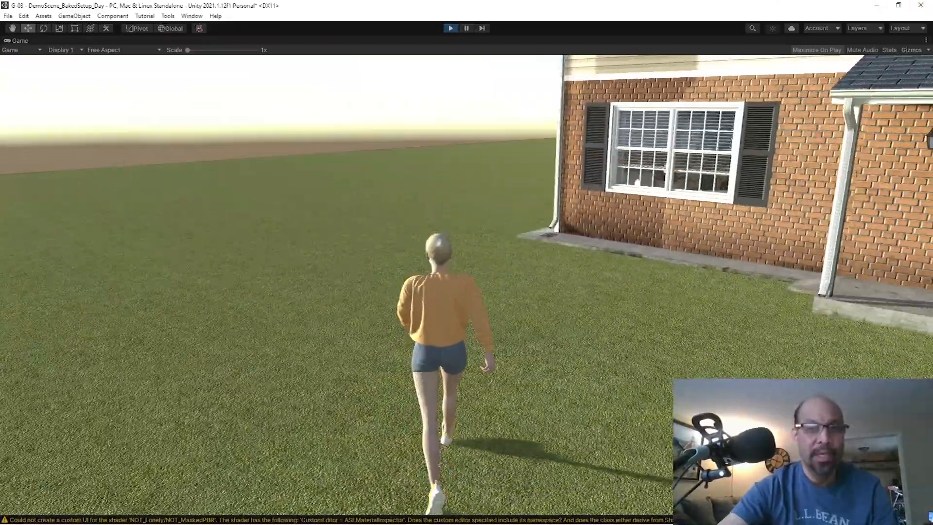
key(w)
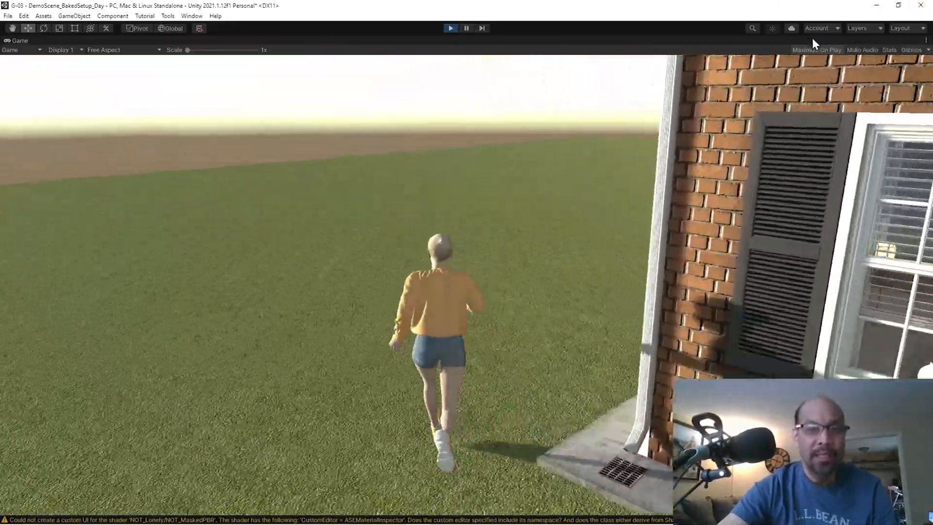
key(w)
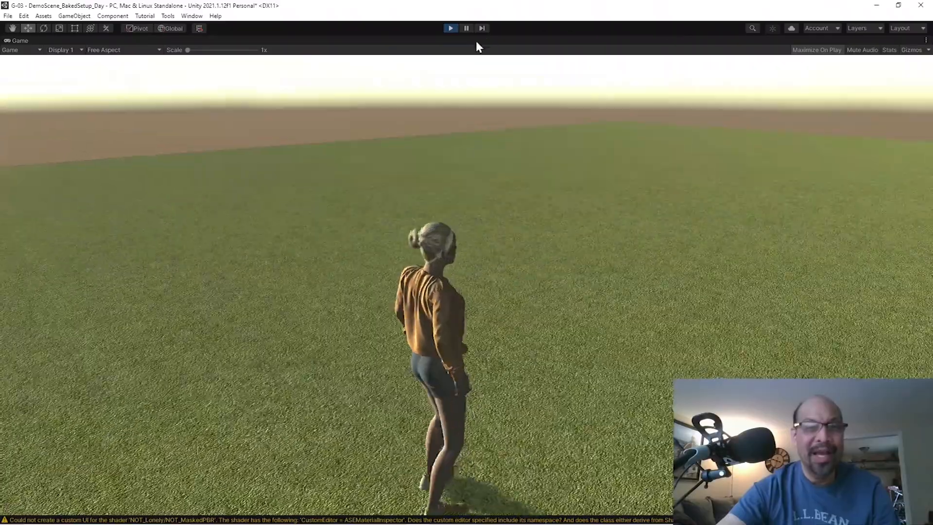
key(w)
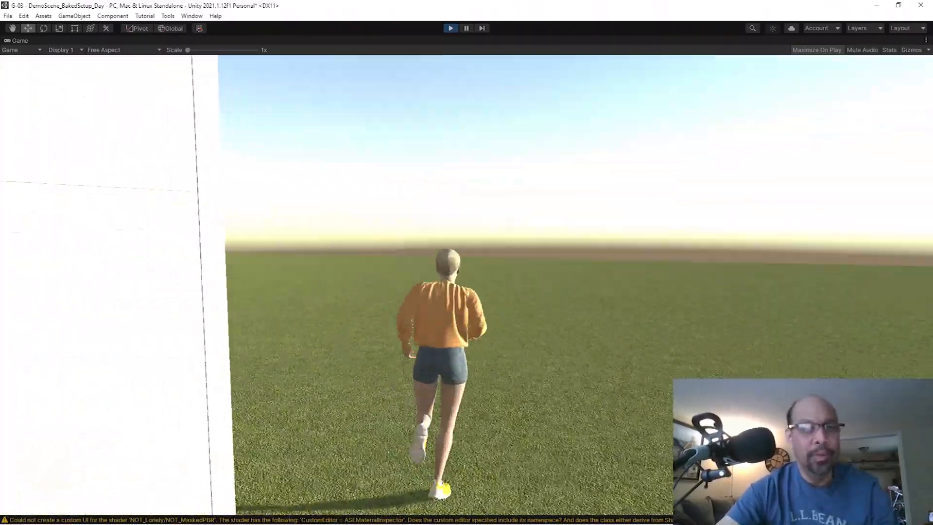
key(space)
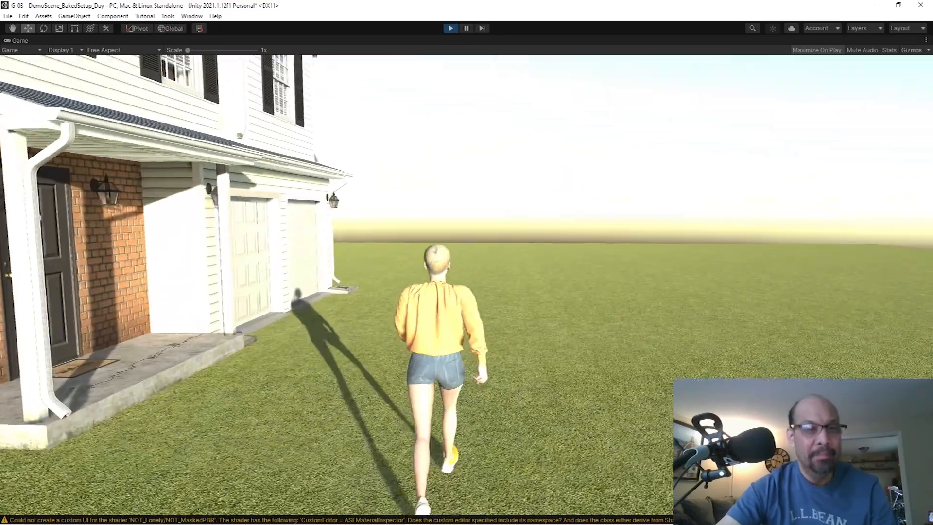
key(space)
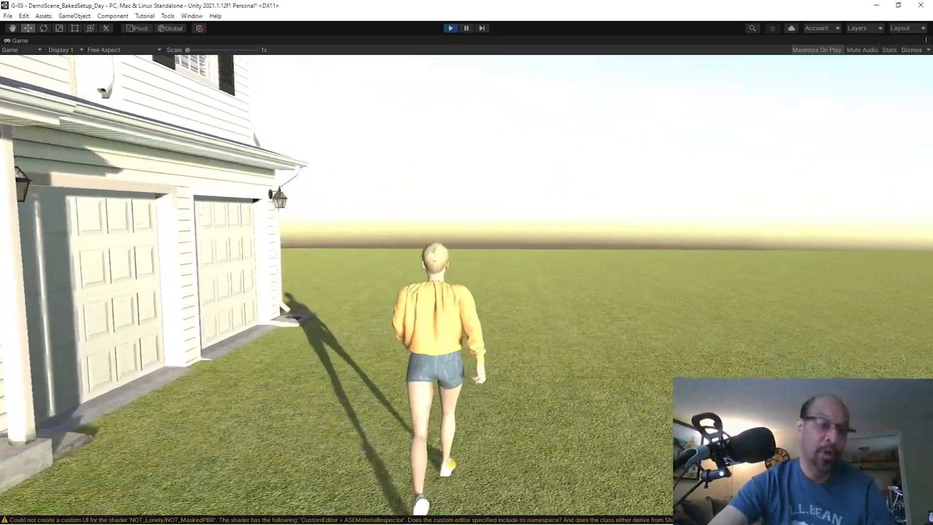
key(space)
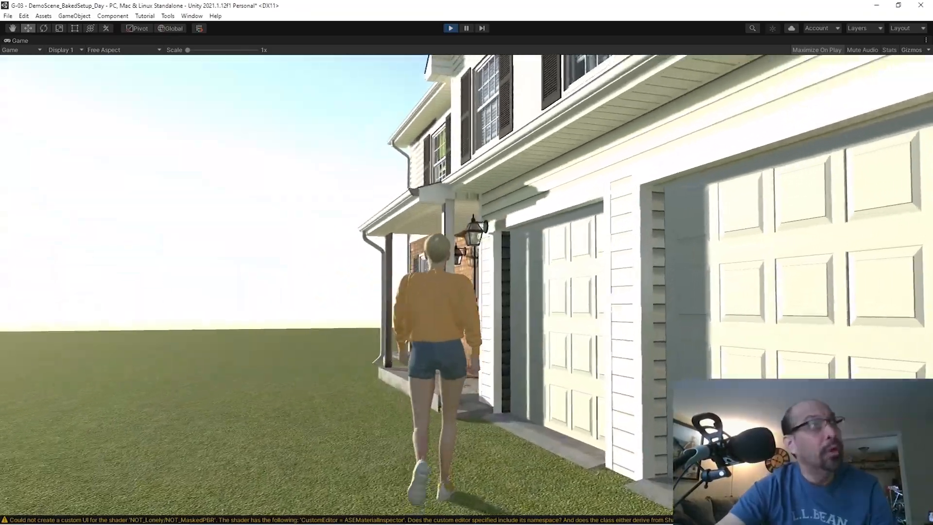
key(space)
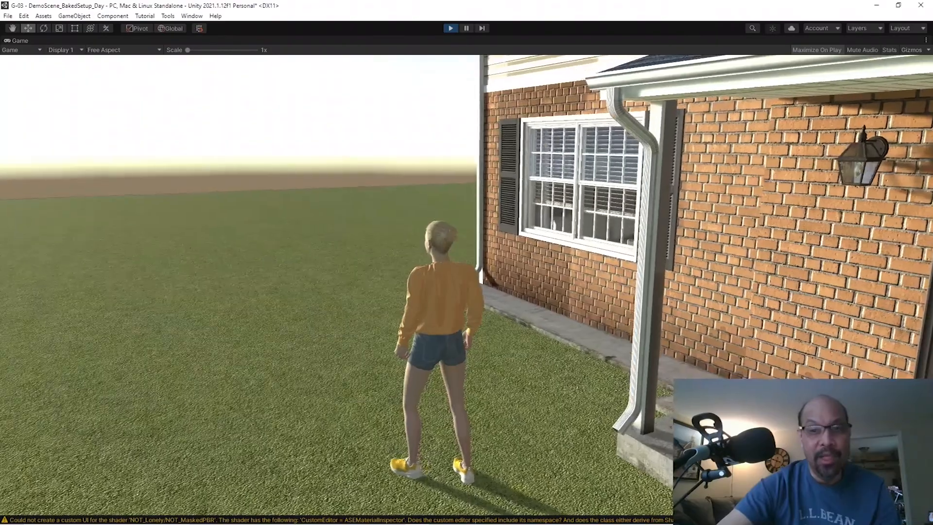
key(Escape)
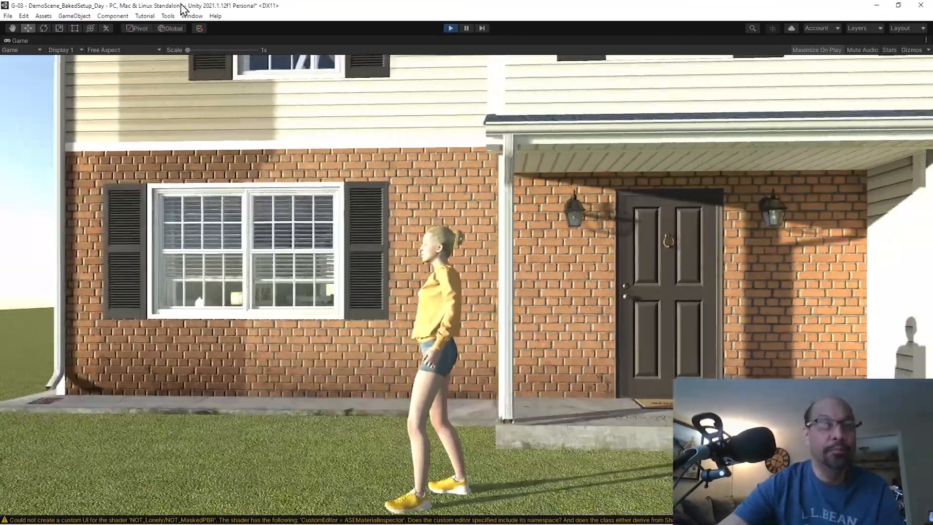
key(w)
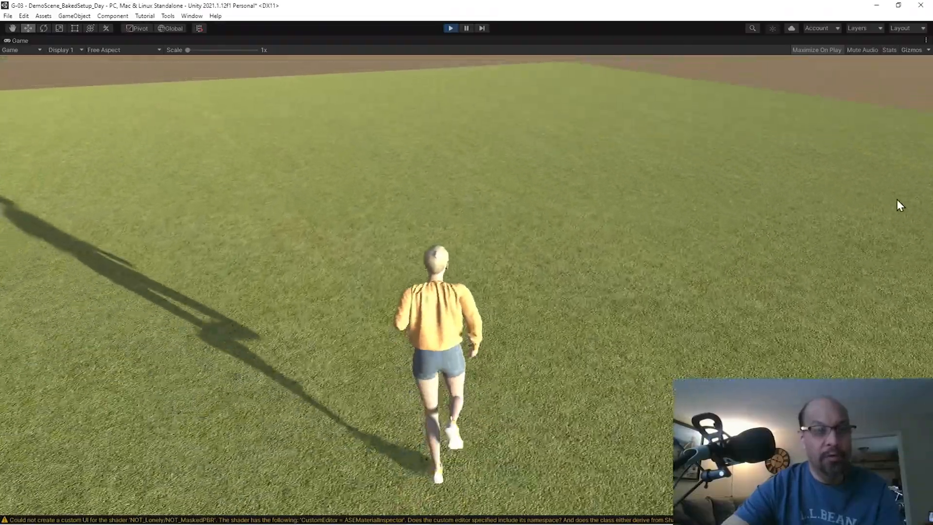
key(w)
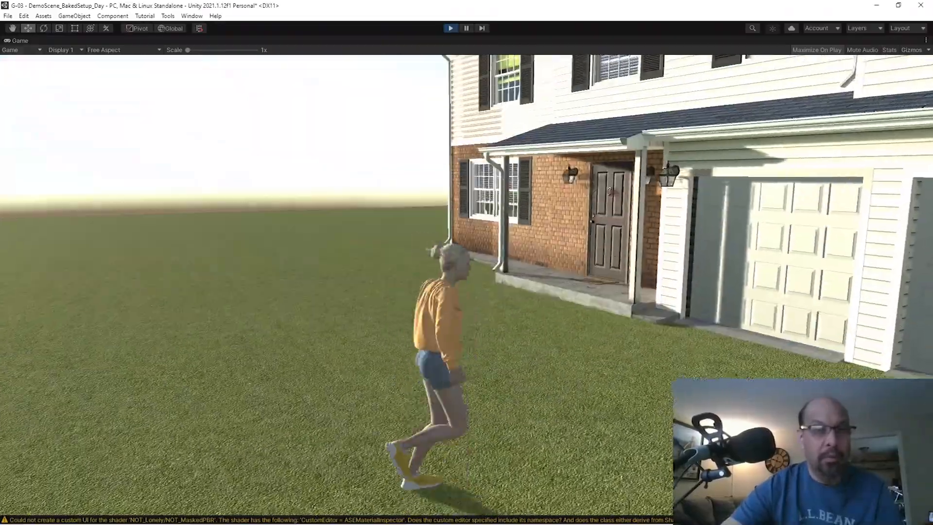
key(space)
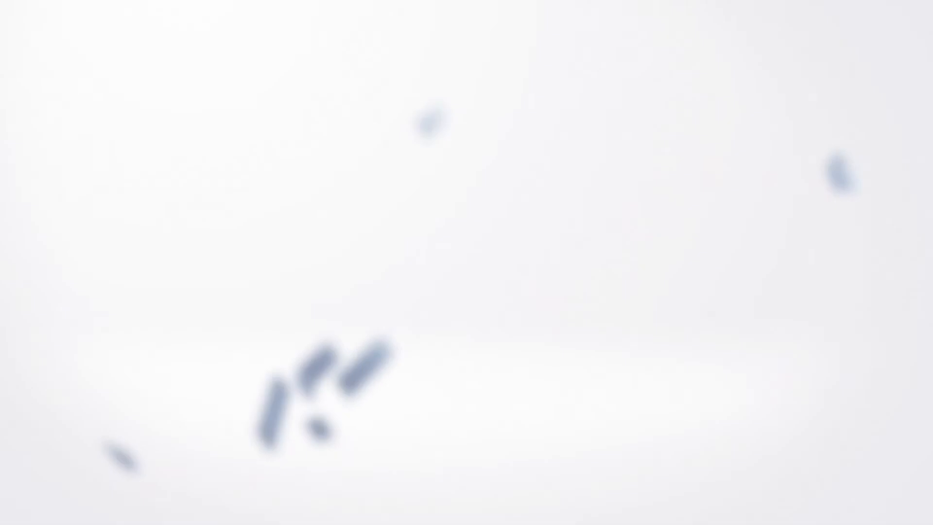